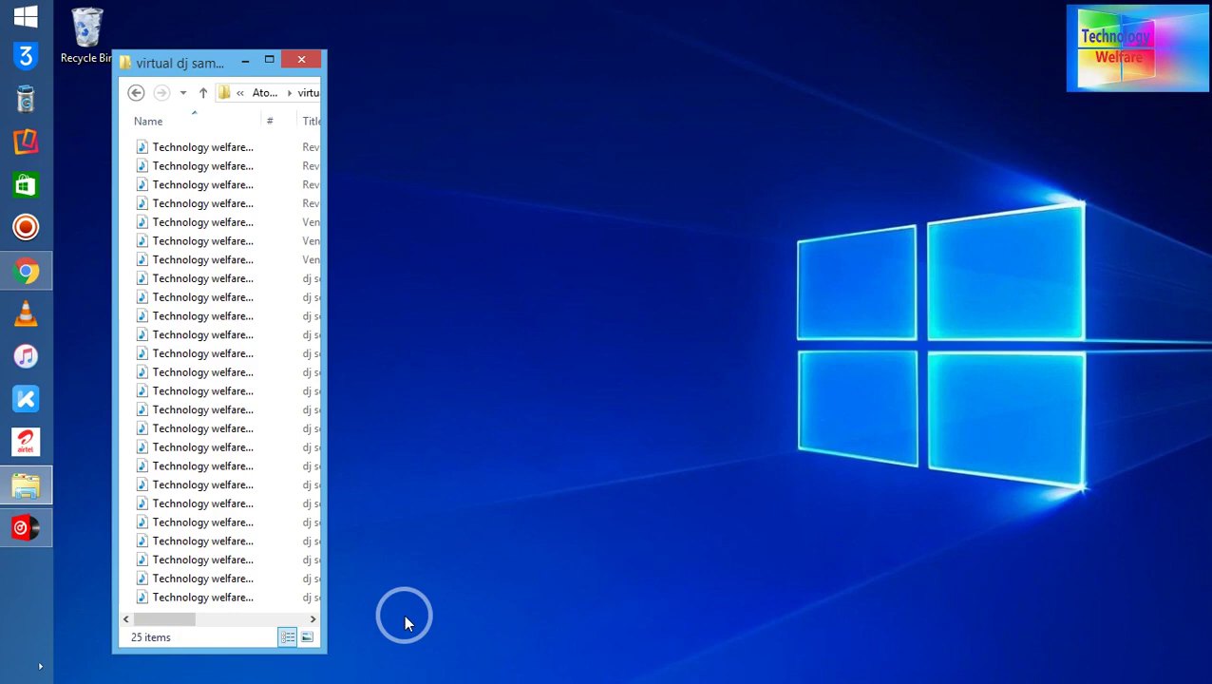
Drag a Technology welfare sample file from the Explorer samples folder onto the VirtualDJ taskbar button
mouse_move(157, 599)
mouse_down()
mouse_move(625, 482)
mouse_move(647, 586)
mouse_up()
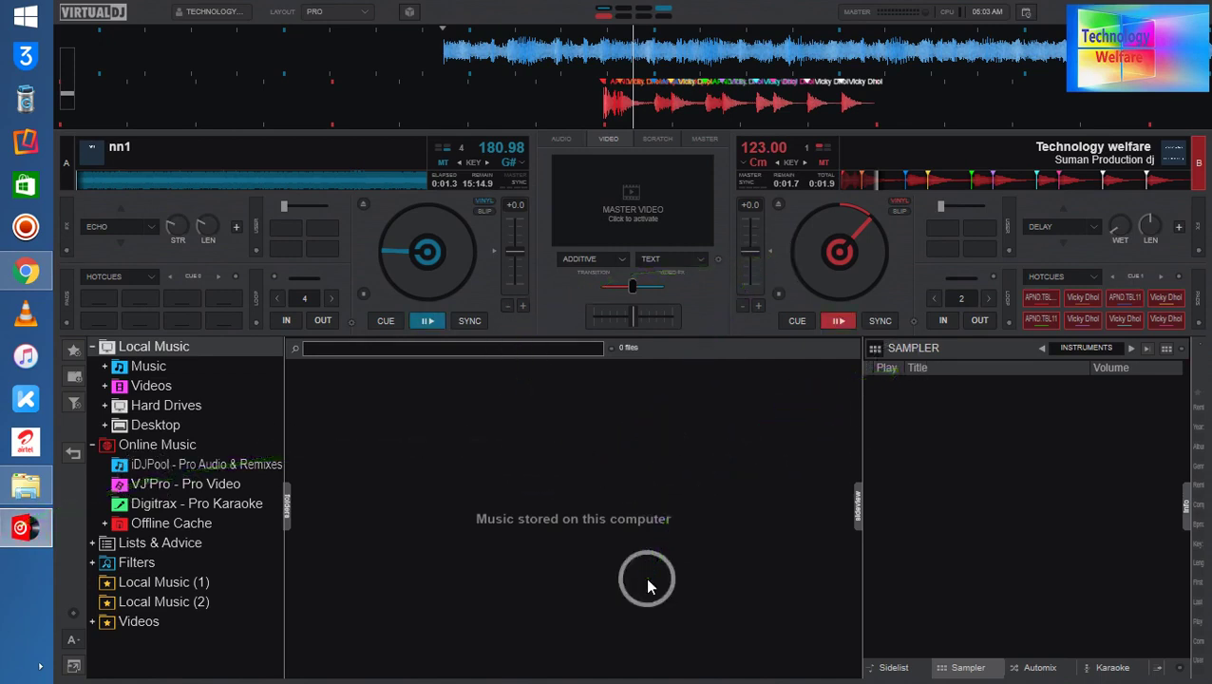
Expand Local Music, then Desktop, then This PC in VirtualDJ's folder tree, and scroll down to the drives
mouse_move(647, 586)
mouse_down()
mouse_move(1025, 547)
mouse_move(87, 361)
mouse_up()
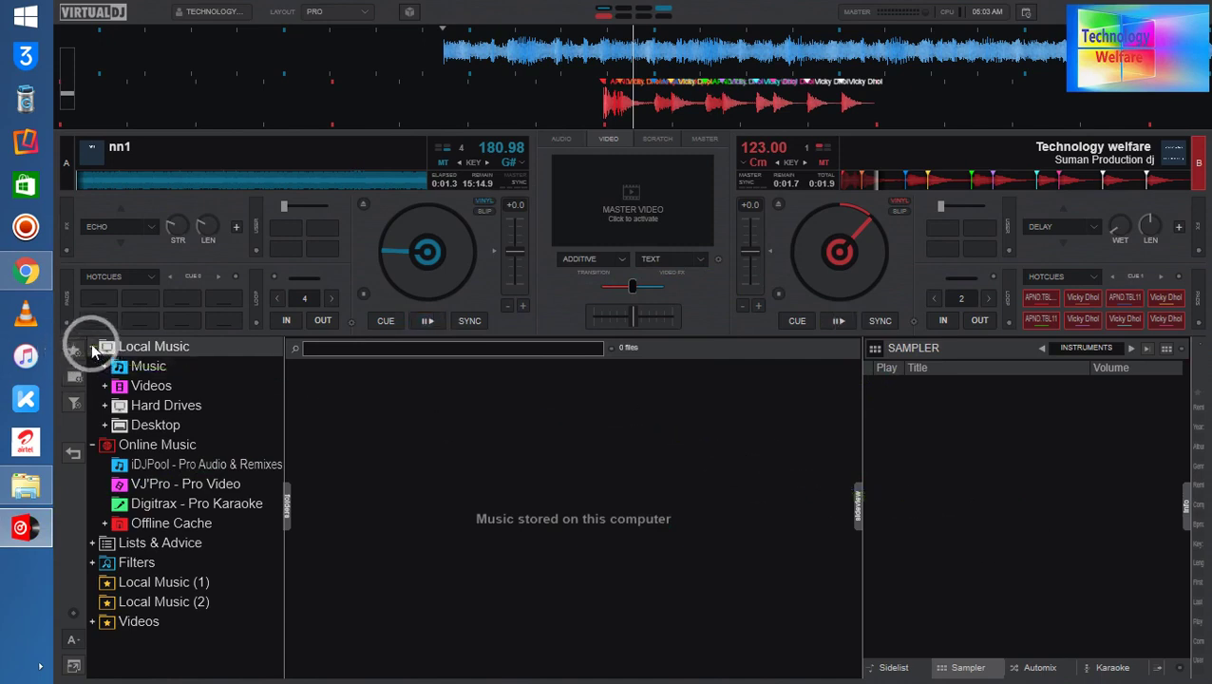
click(92, 348)
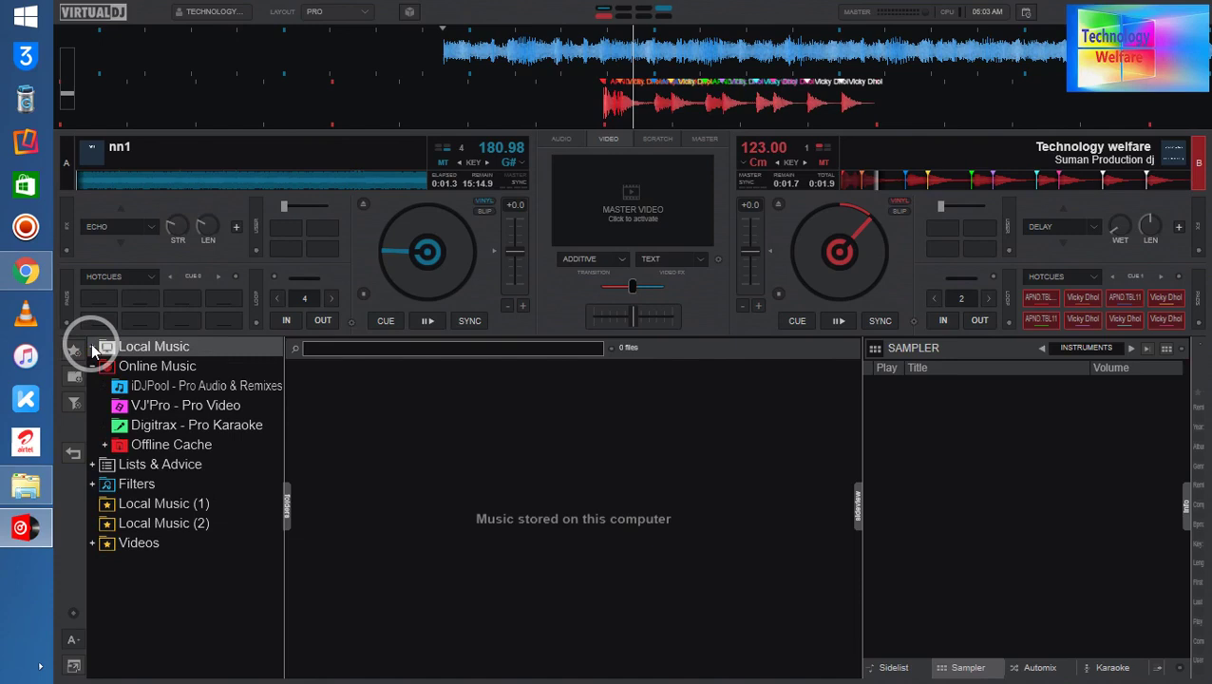
click(92, 347)
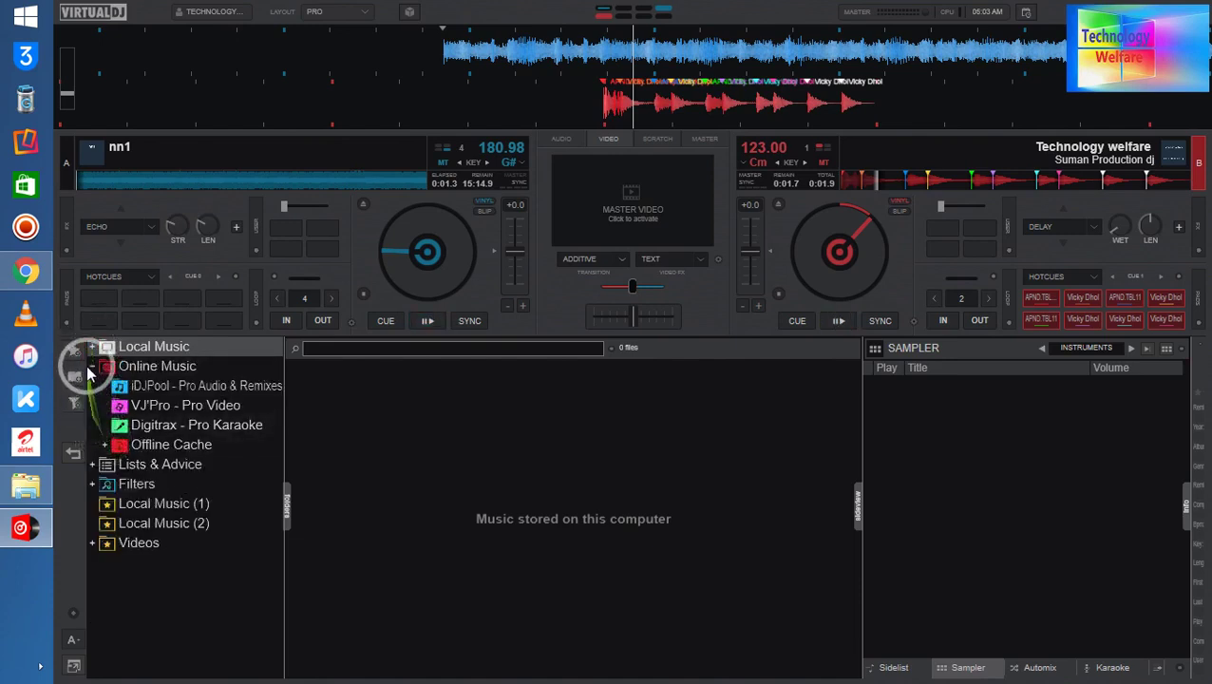
click(92, 368)
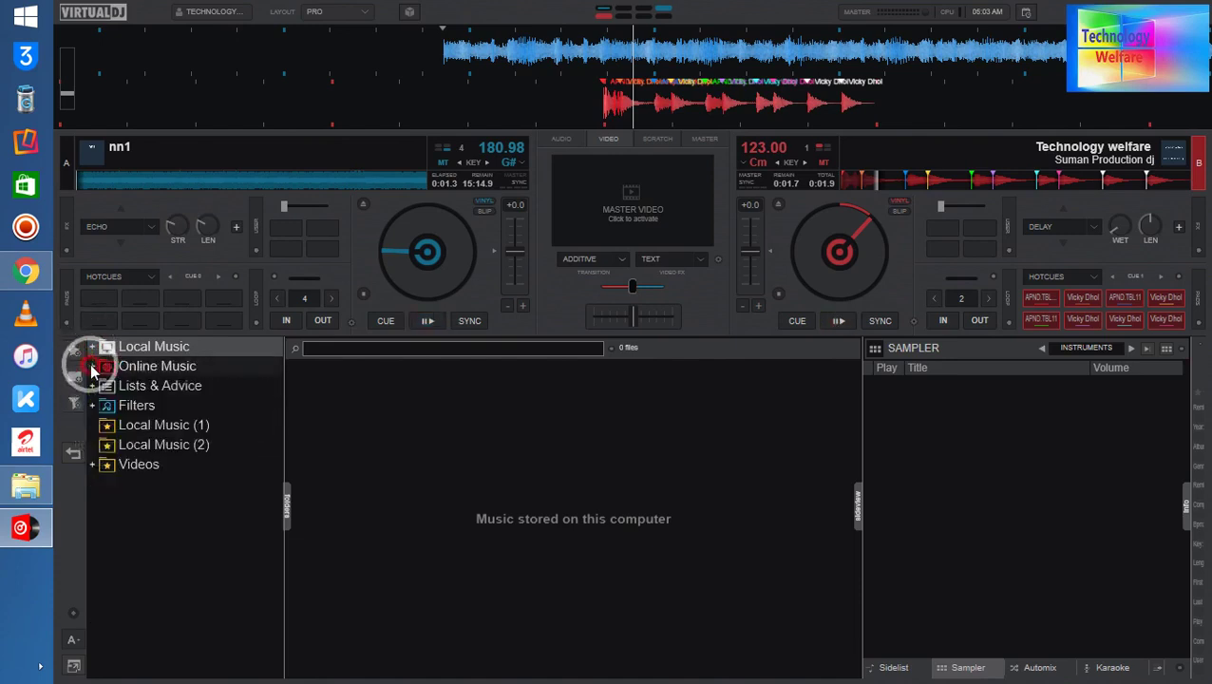
double_click(145, 350)
double_click(152, 352)
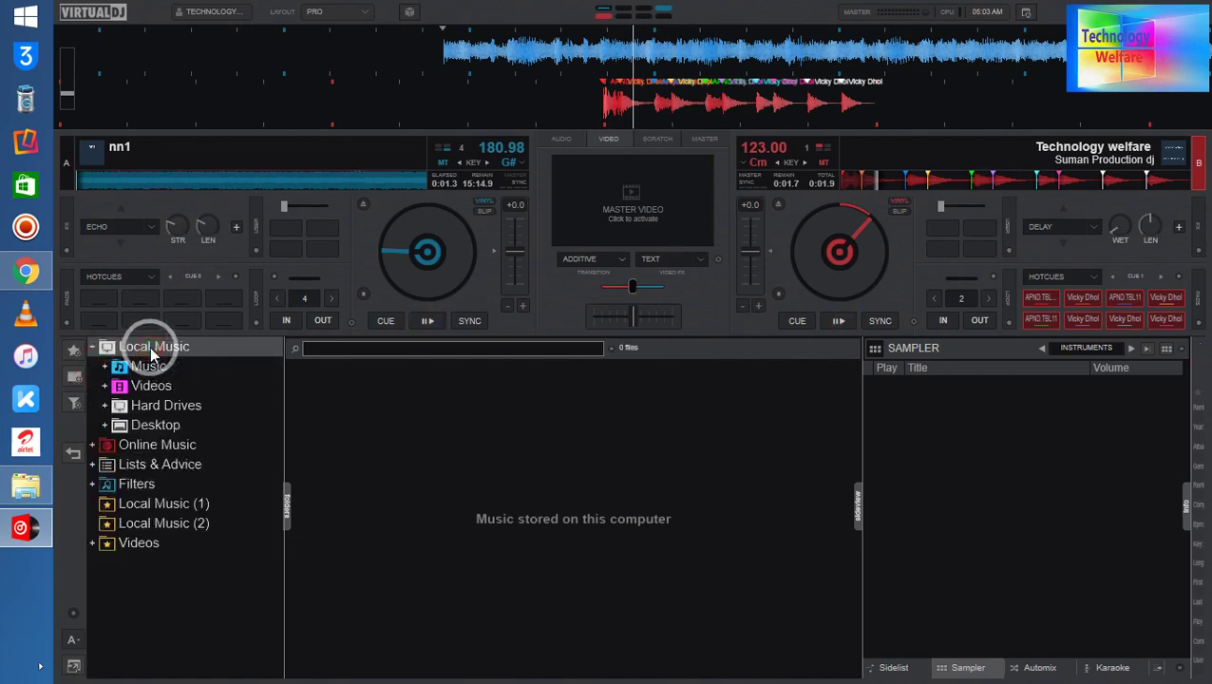
double_click(161, 428)
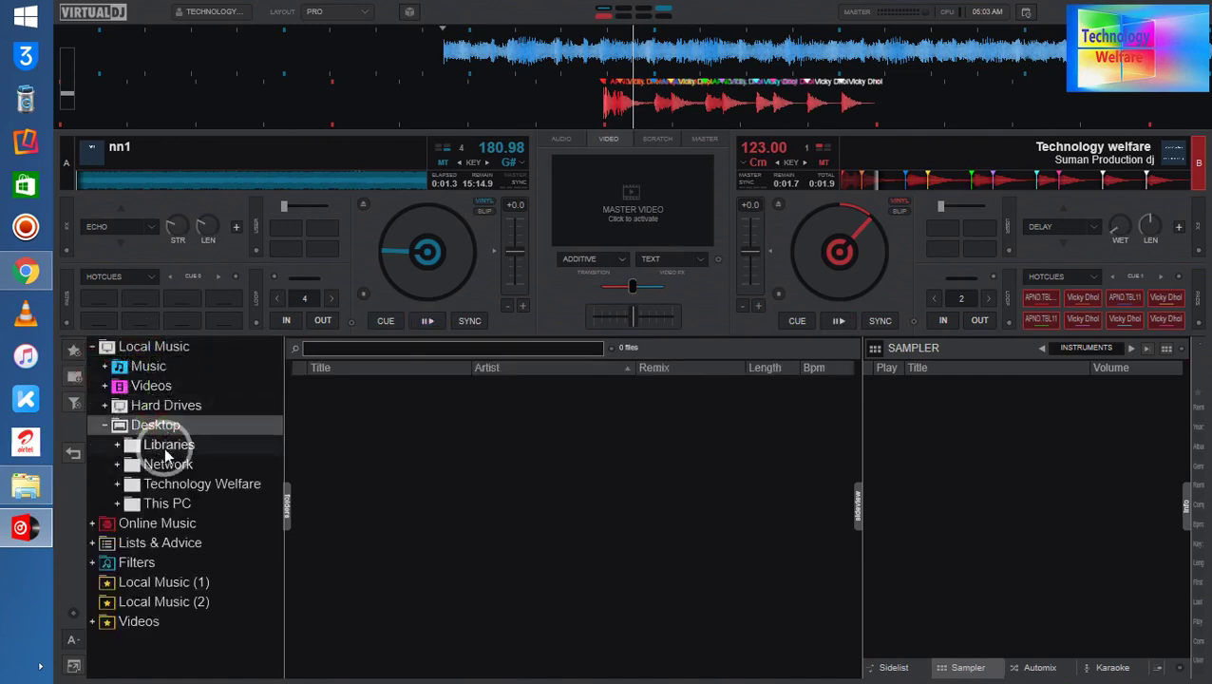
click(167, 509)
double_click(167, 511)
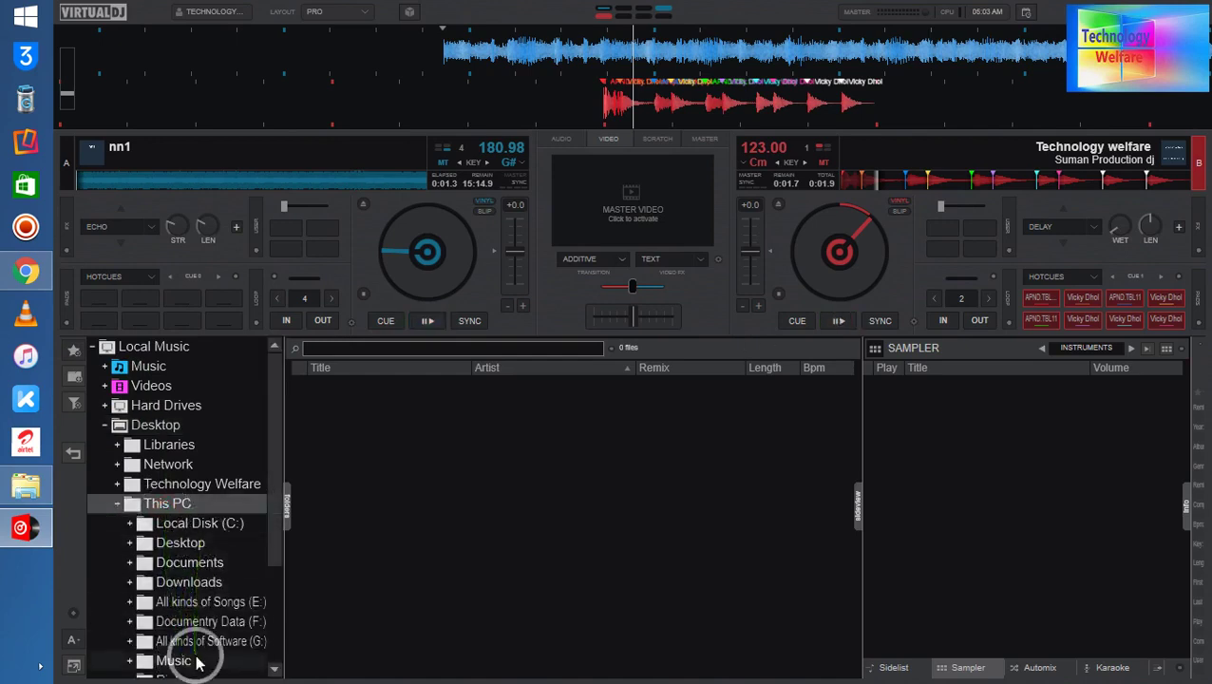
drag(277, 466, 275, 553)
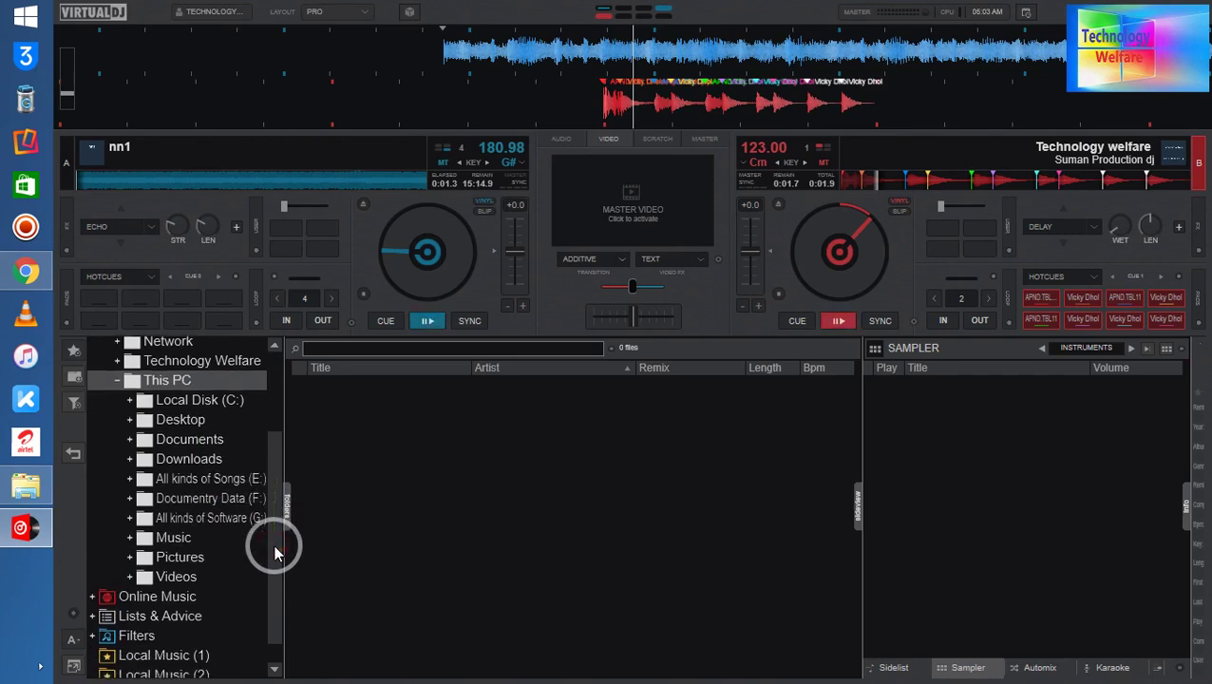
Browse G: > All kinds of software > All types of Player > Atomix Virtual DJ > virtual dj samples
click(233, 516)
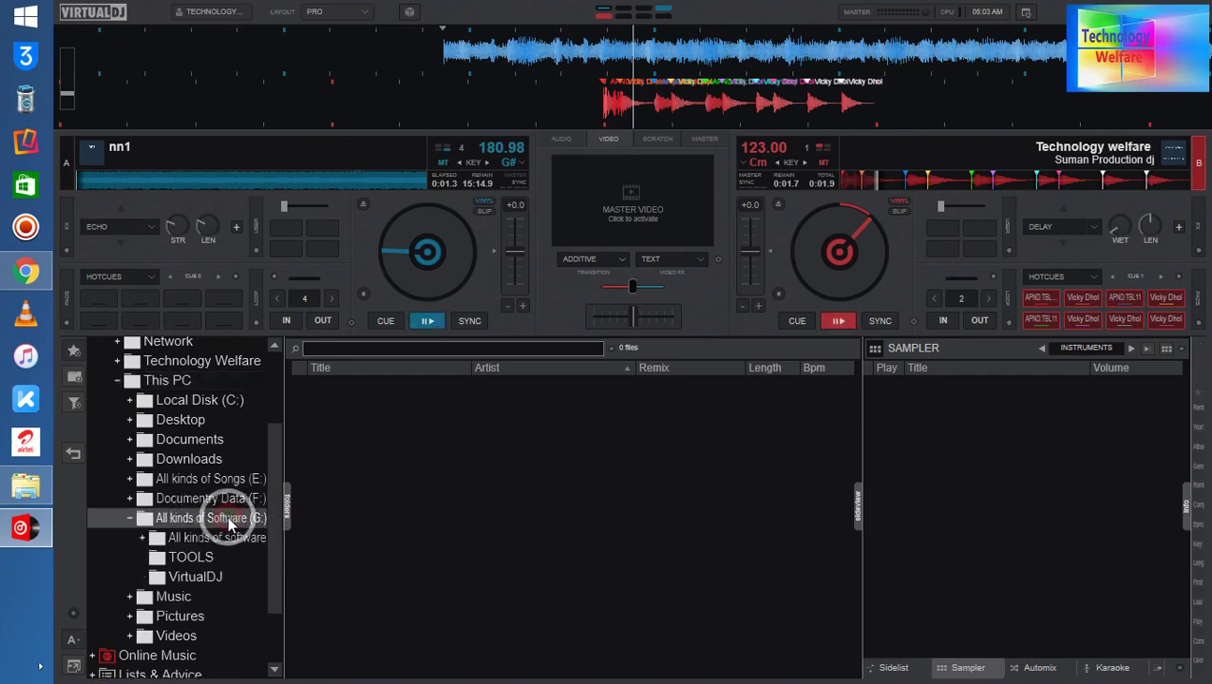
click(217, 539)
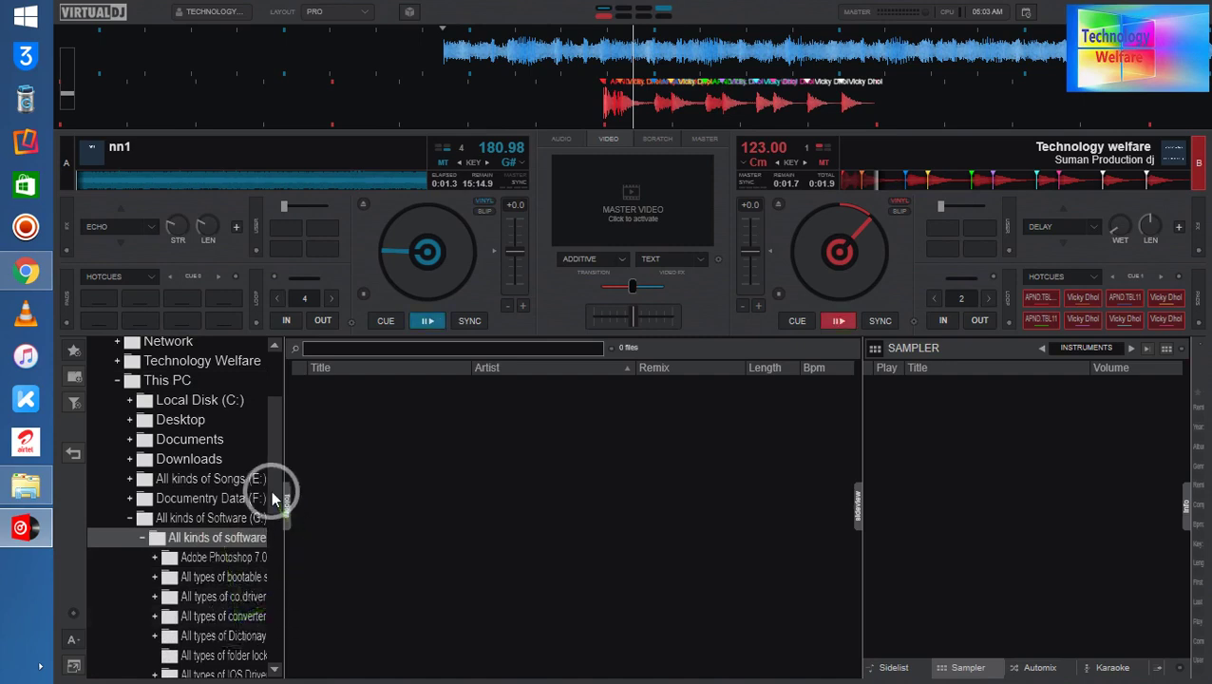
drag(271, 495, 274, 589)
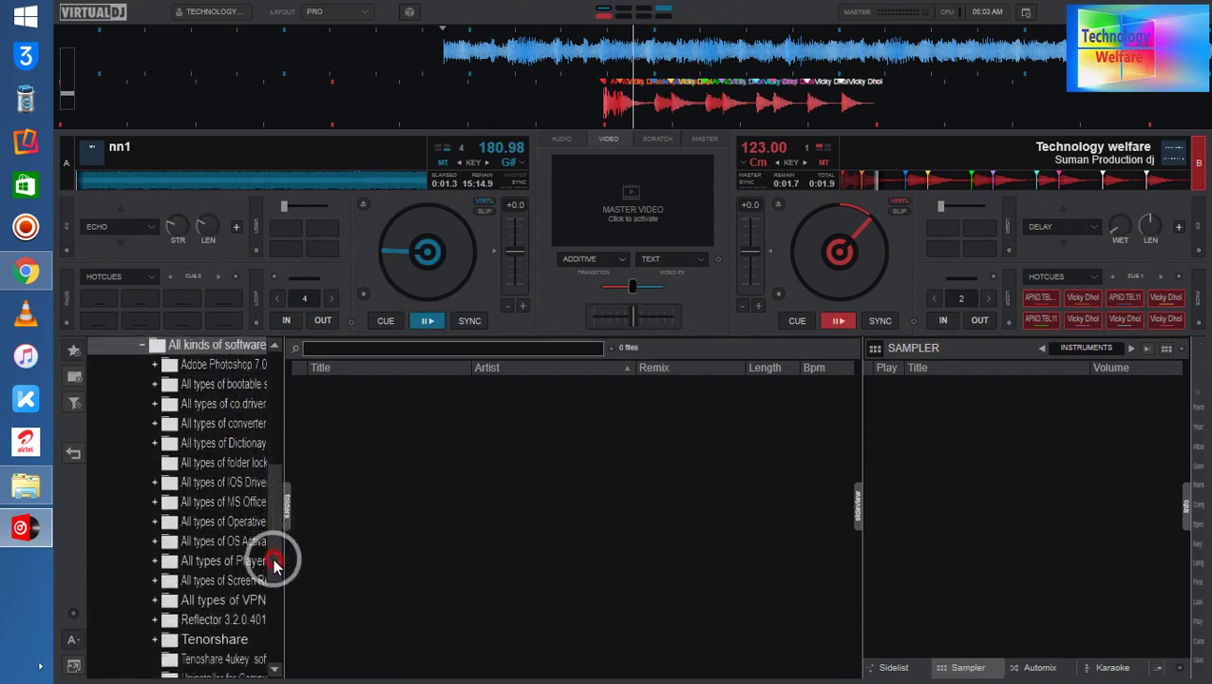
click(210, 486)
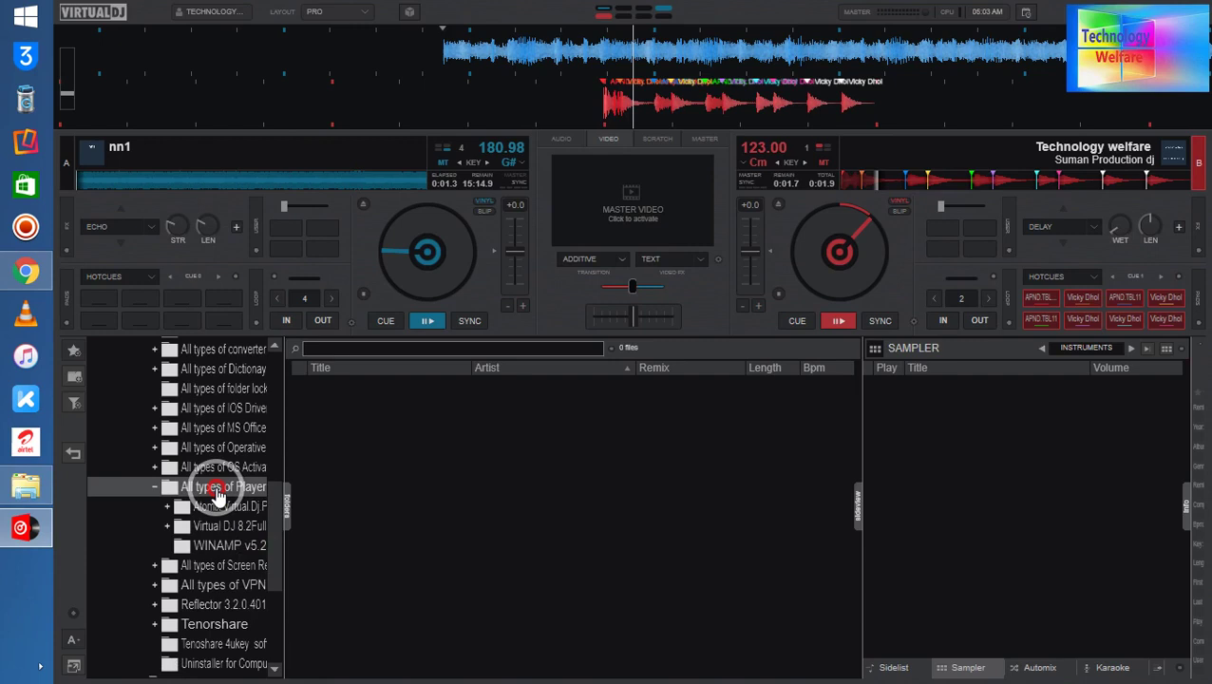
click(230, 506)
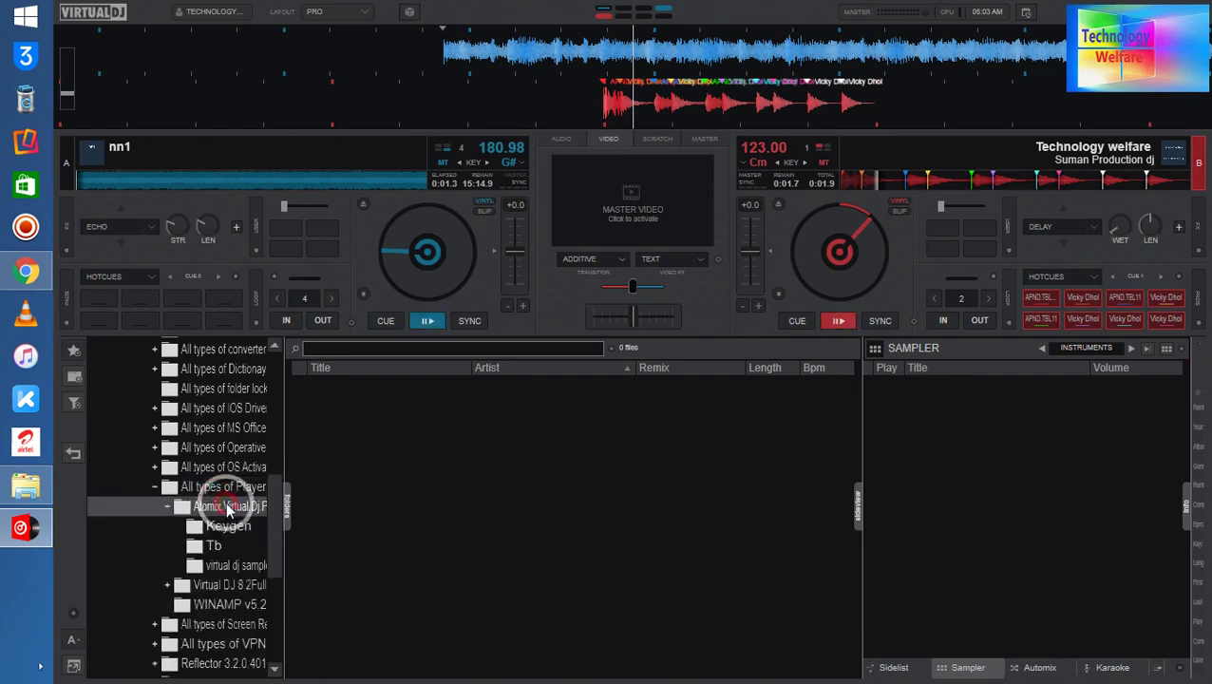
click(235, 566)
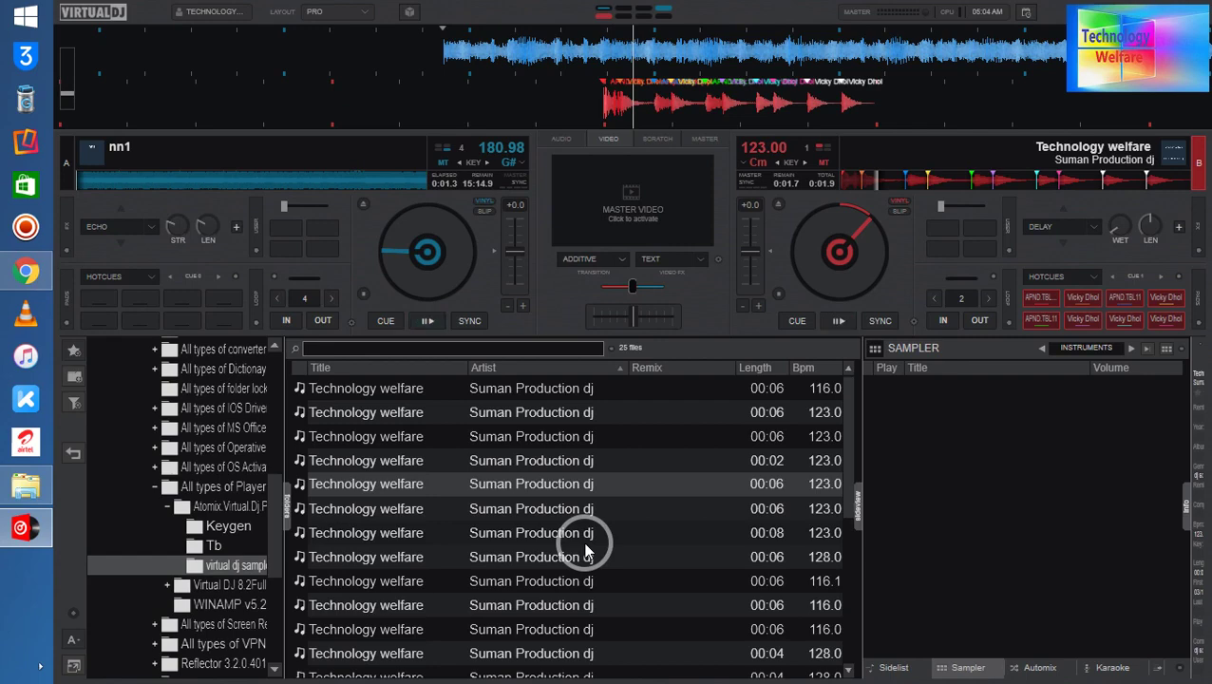
Select all 25 Technology welfare tracks with Ctrl+A and drag them into the Sampler panel
click(528, 541)
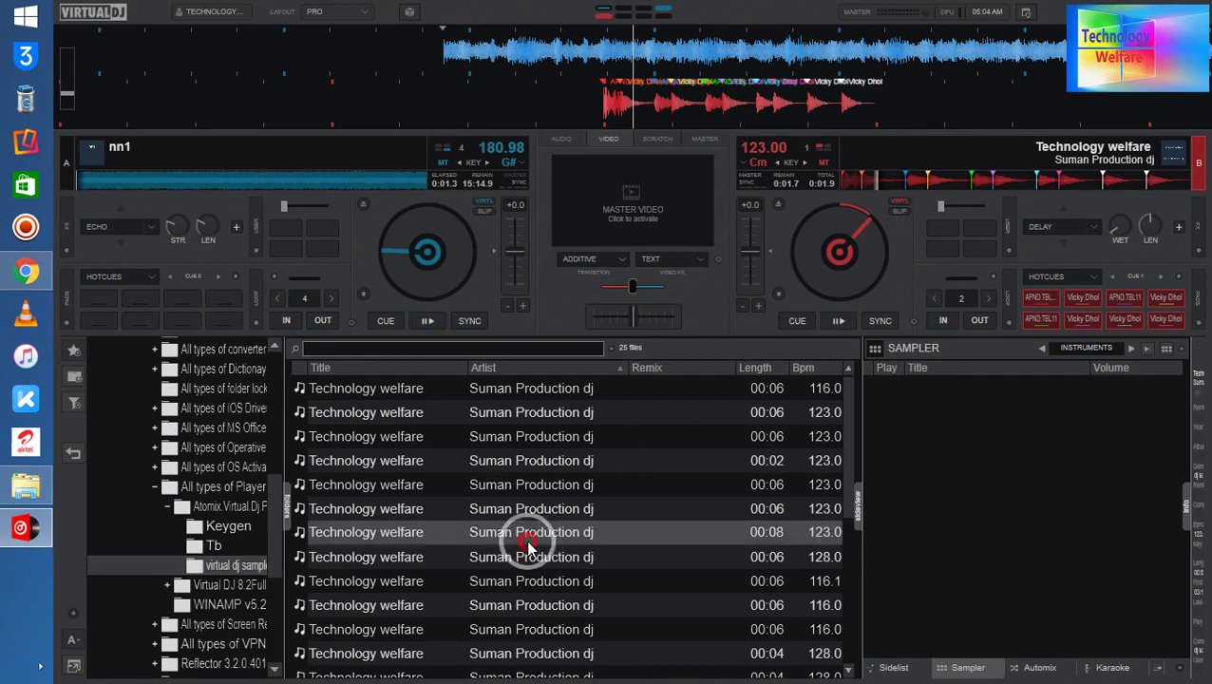
key(ctrl+a)
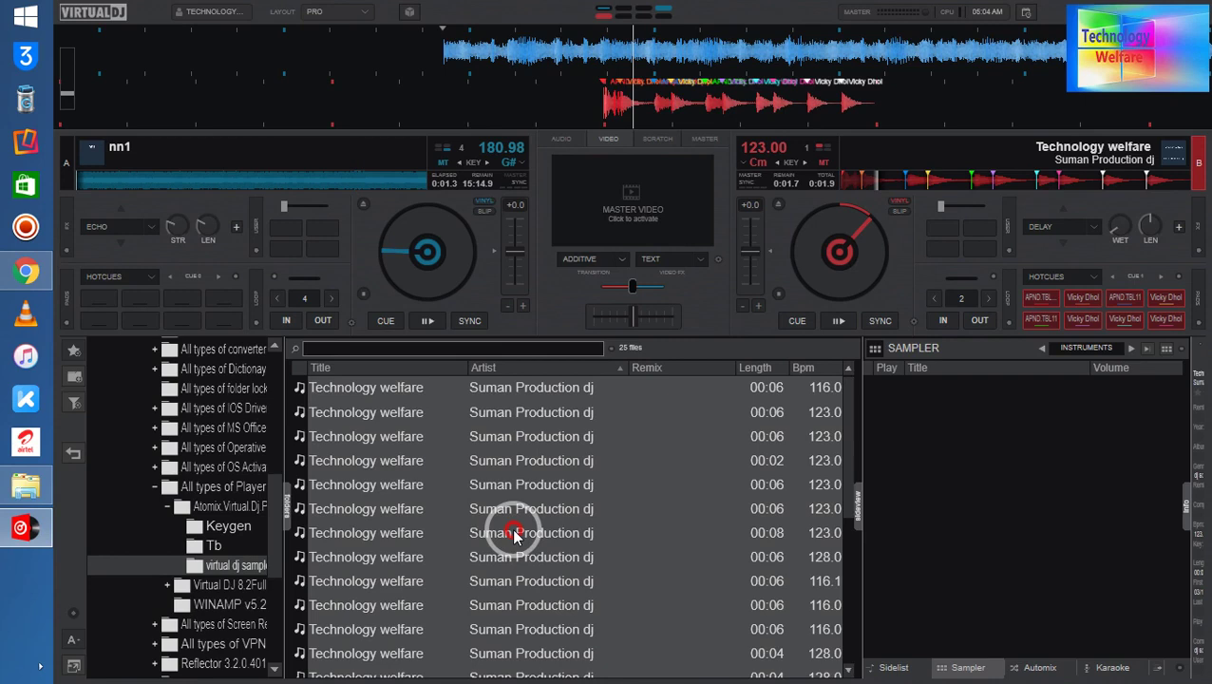
mouse_move(518, 534)
mouse_down()
mouse_move(604, 483)
mouse_move(1024, 494)
mouse_up()
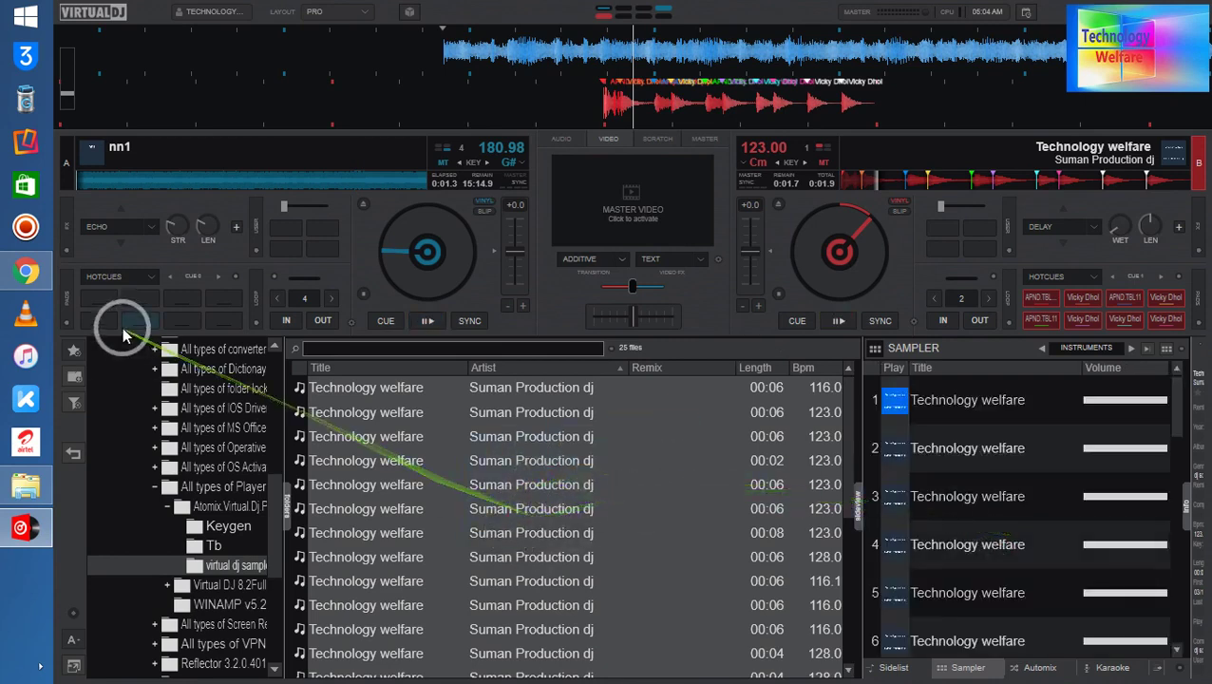
Collapse the folder tree and return the browser to the empty Local Music root view
scroll(271, 360, up, 10)
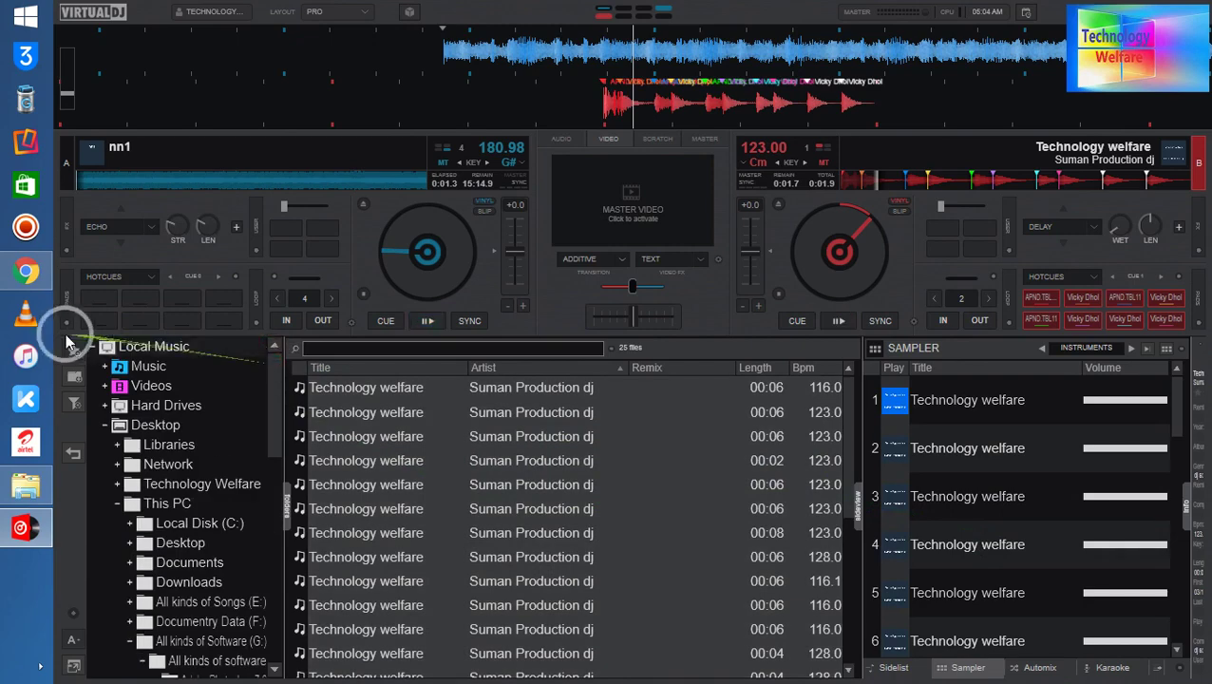
click(94, 348)
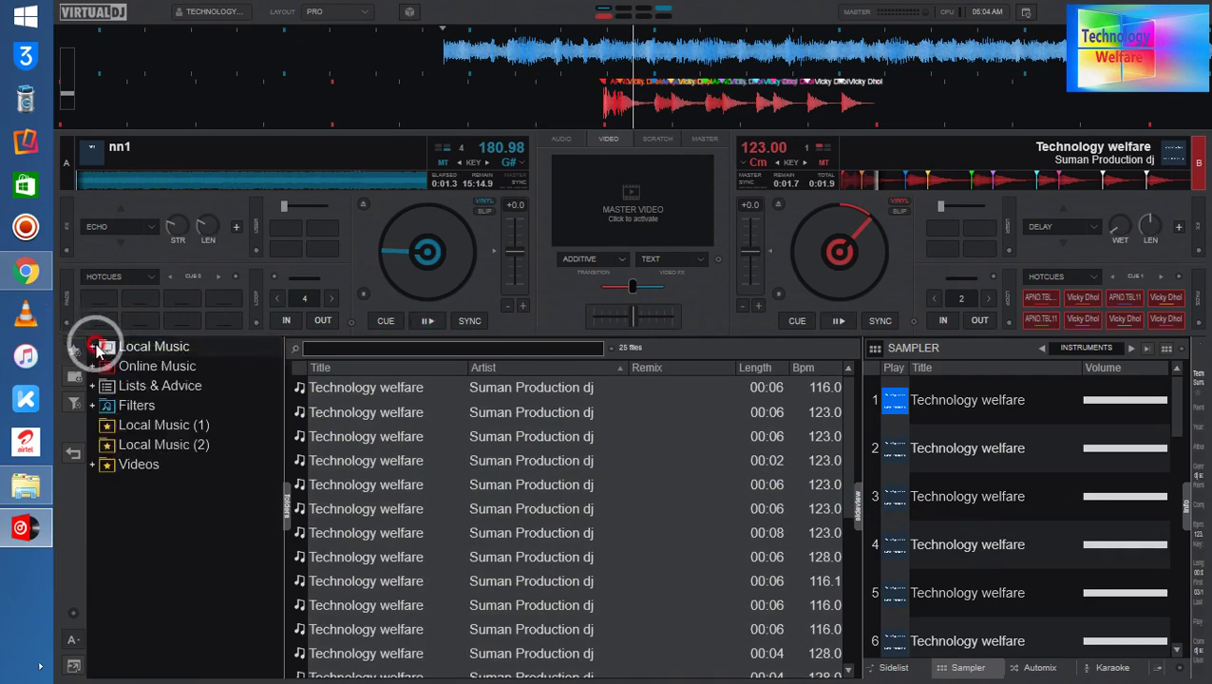
right_click(410, 466)
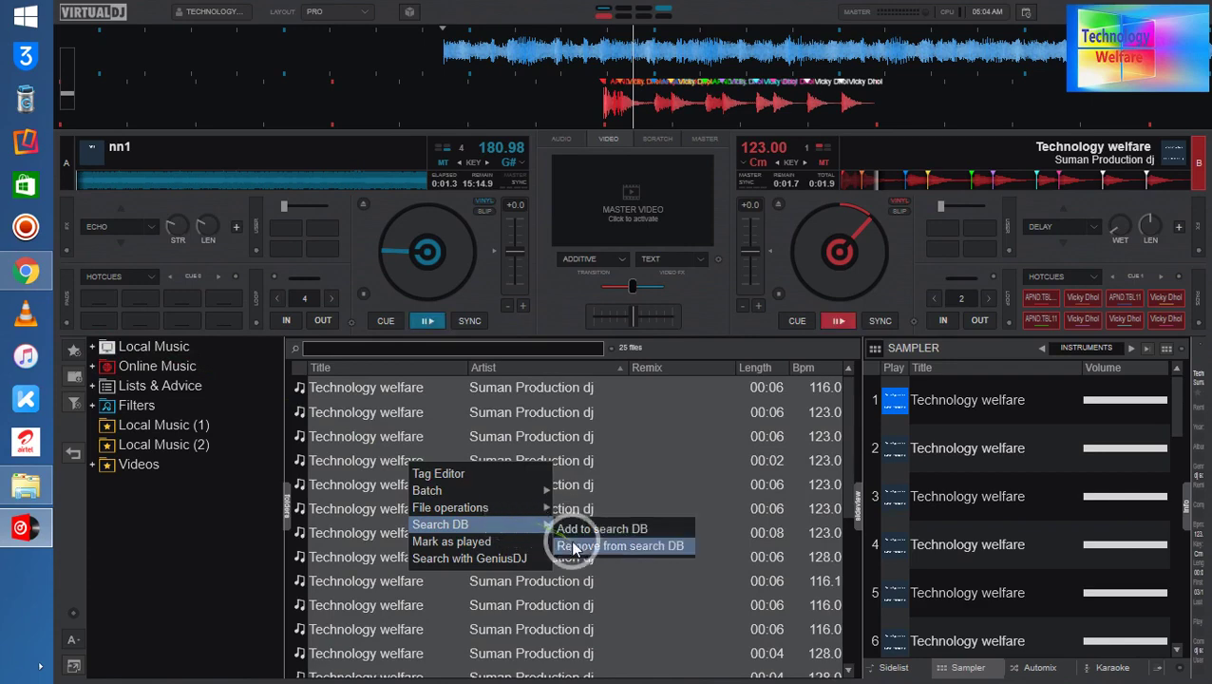
mouse_move(440, 524)
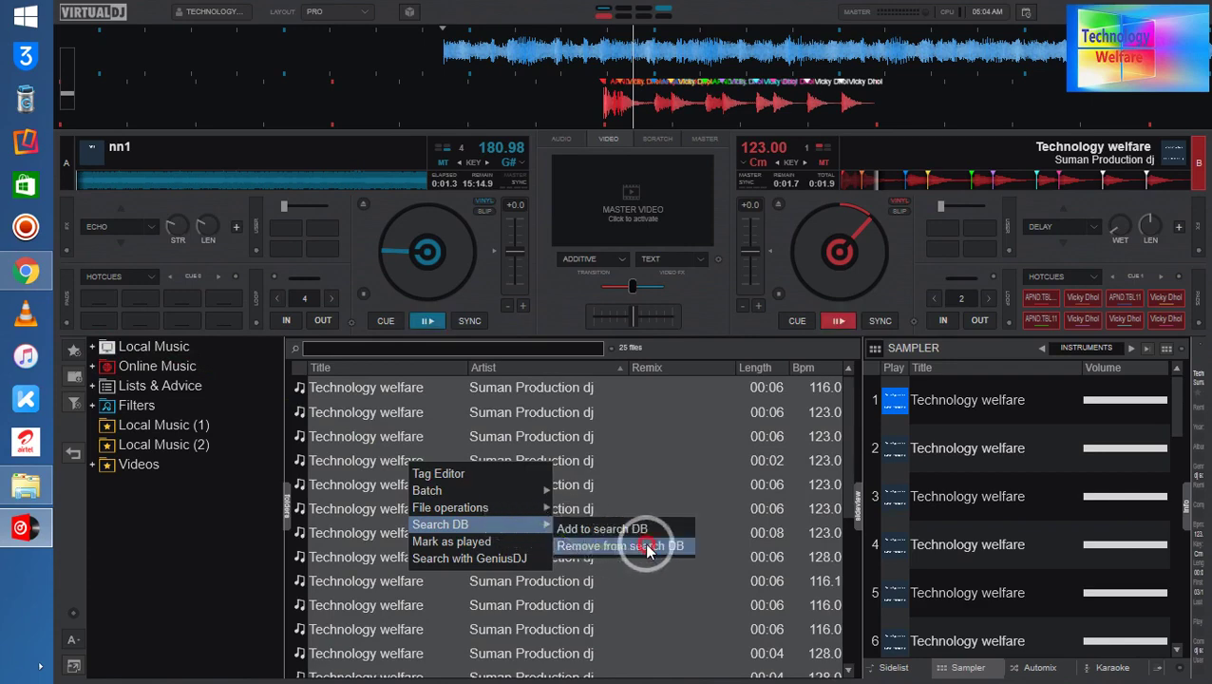
click(646, 548)
drag(646, 551, 176, 522)
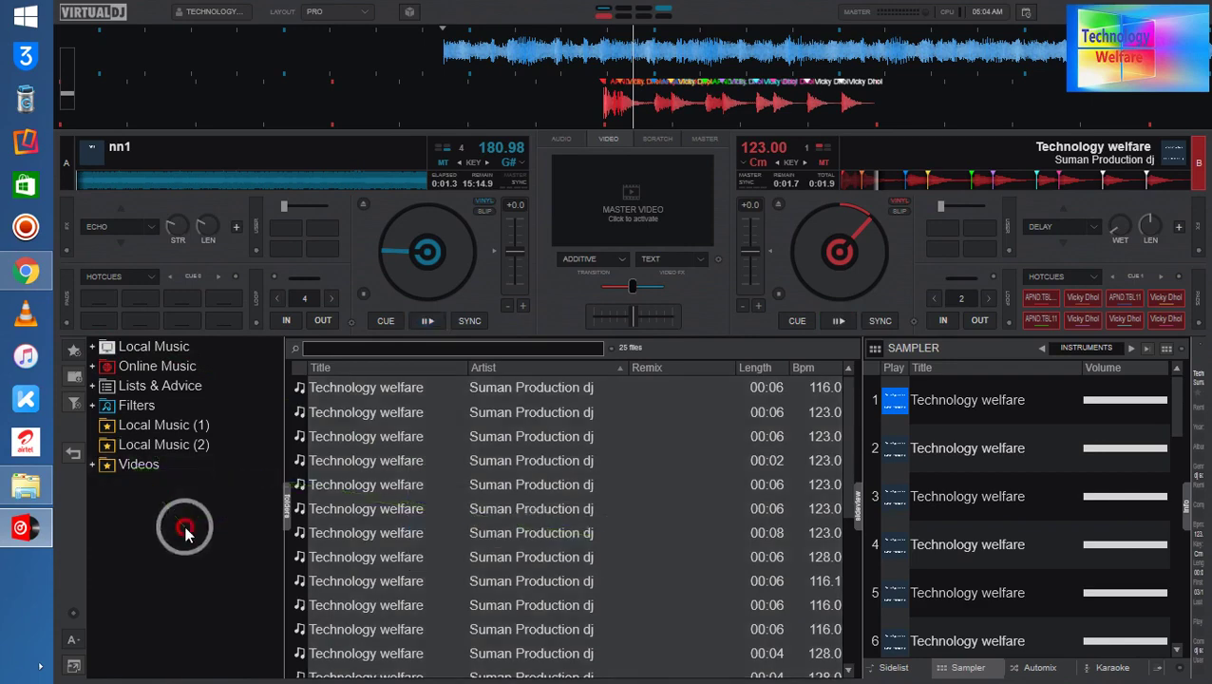
click(133, 350)
double_click(133, 350)
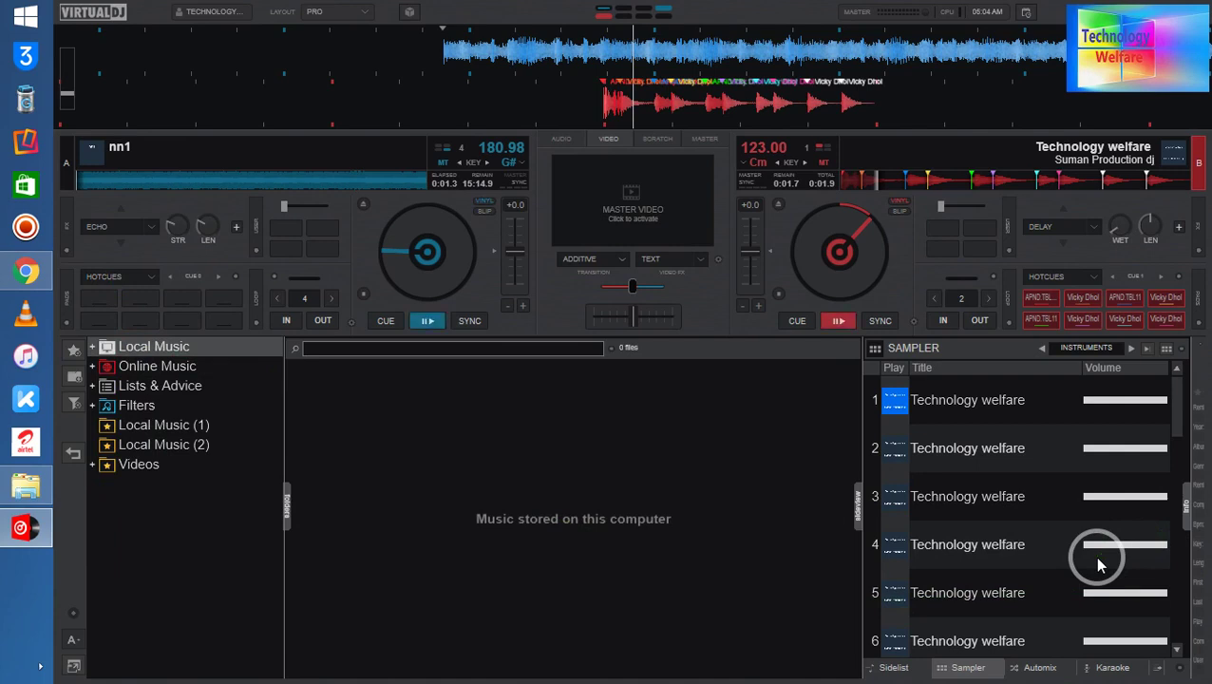
Trigger sampler slots 2 and 5, then scroll the sampler to confirm slots through fourteen
click(1050, 449)
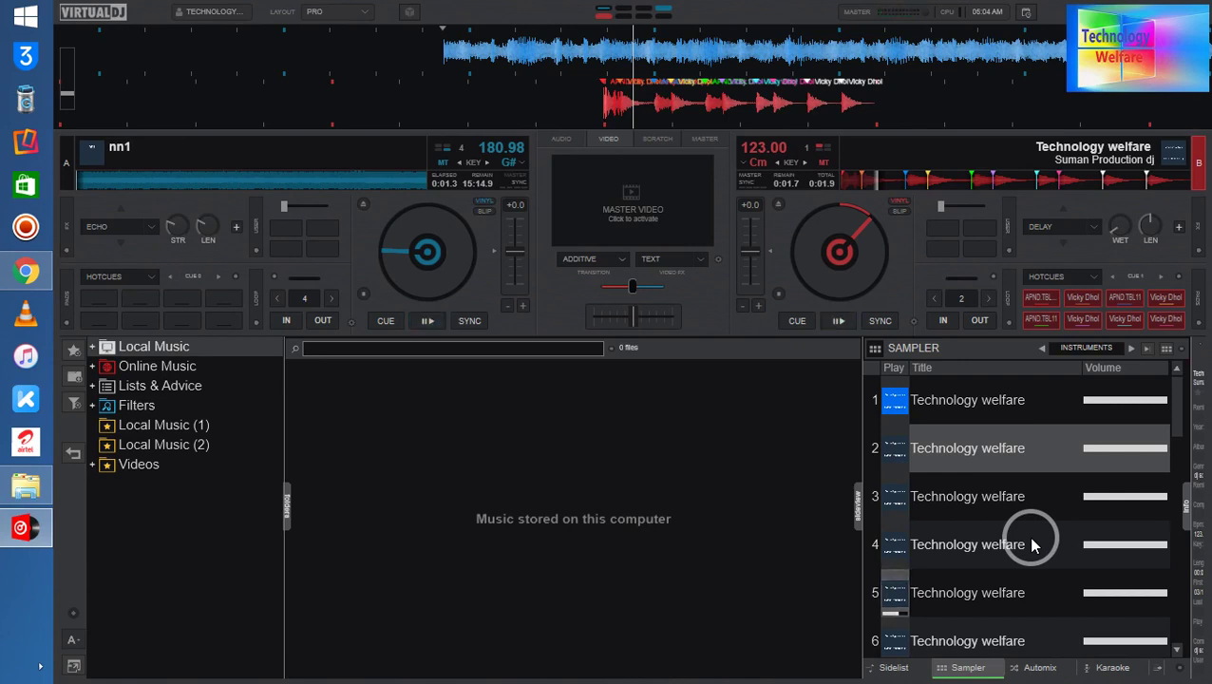
mouse_move(1176, 400)
mouse_down()
mouse_move(1181, 490)
mouse_move(1168, 407)
mouse_up()
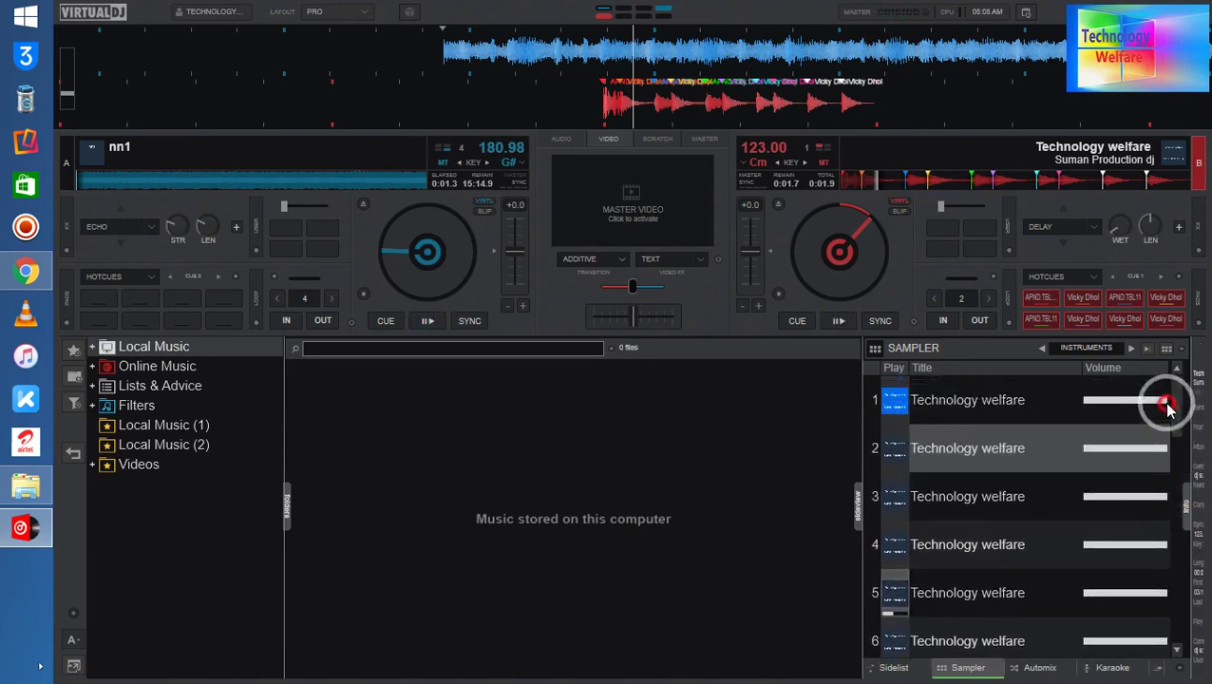
click(890, 597)
drag(890, 597, 1178, 414)
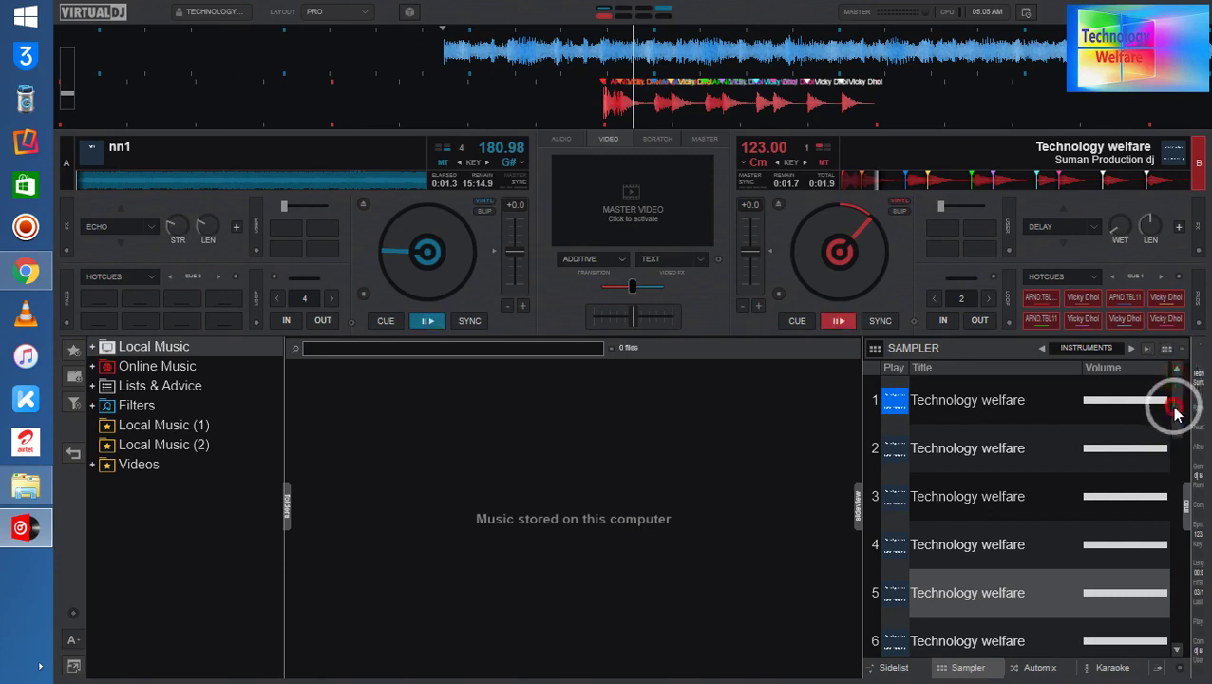
mouse_move(1178, 414)
mouse_down()
mouse_move(1177, 563)
mouse_move(1157, 497)
mouse_up()
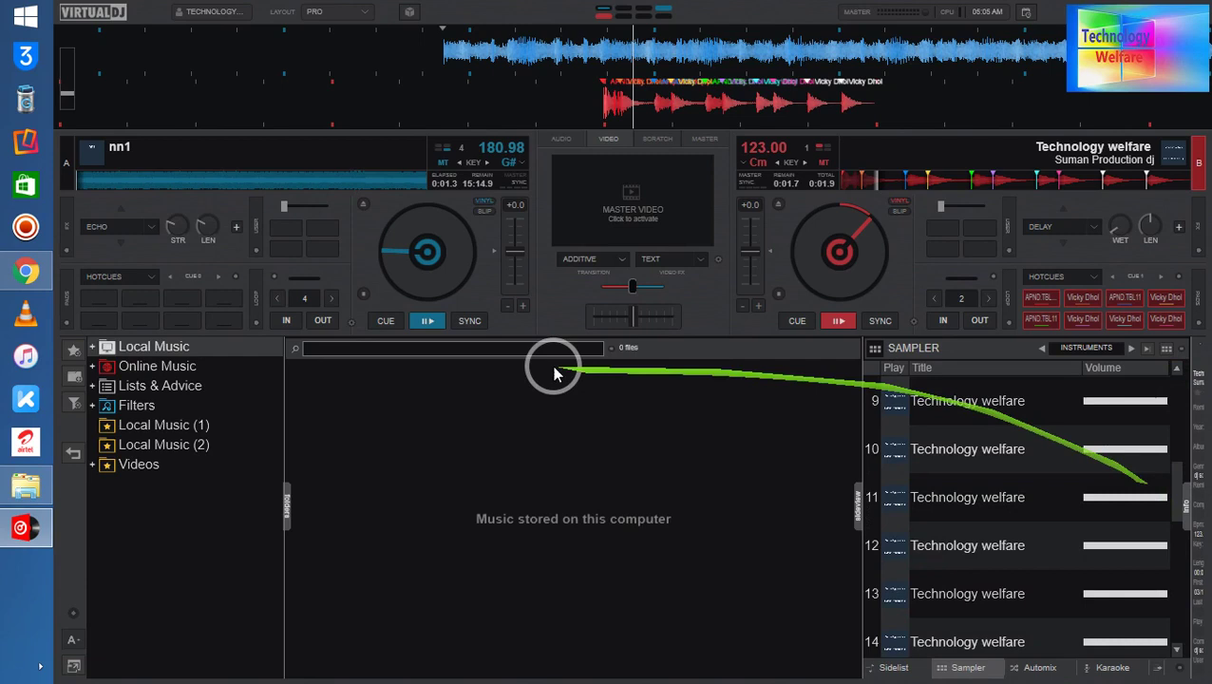
mouse_move(1158, 497)
mouse_down()
mouse_move(435, 389)
mouse_move(703, 499)
mouse_up()
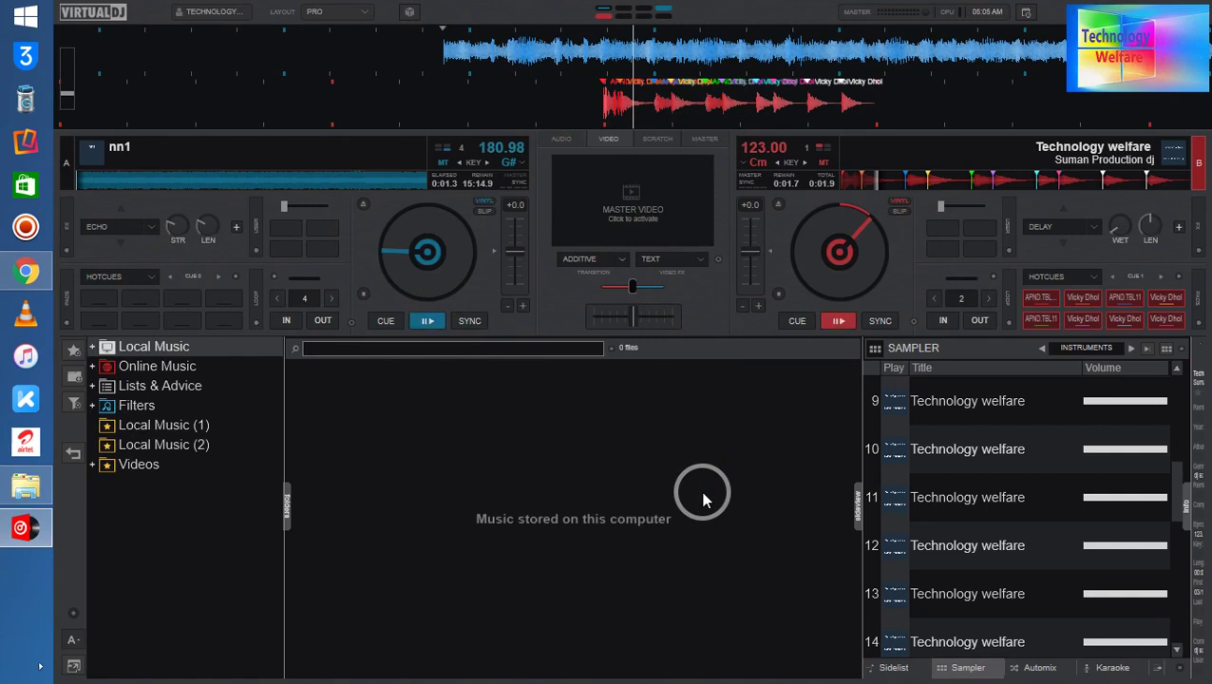
drag(703, 499, 895, 433)
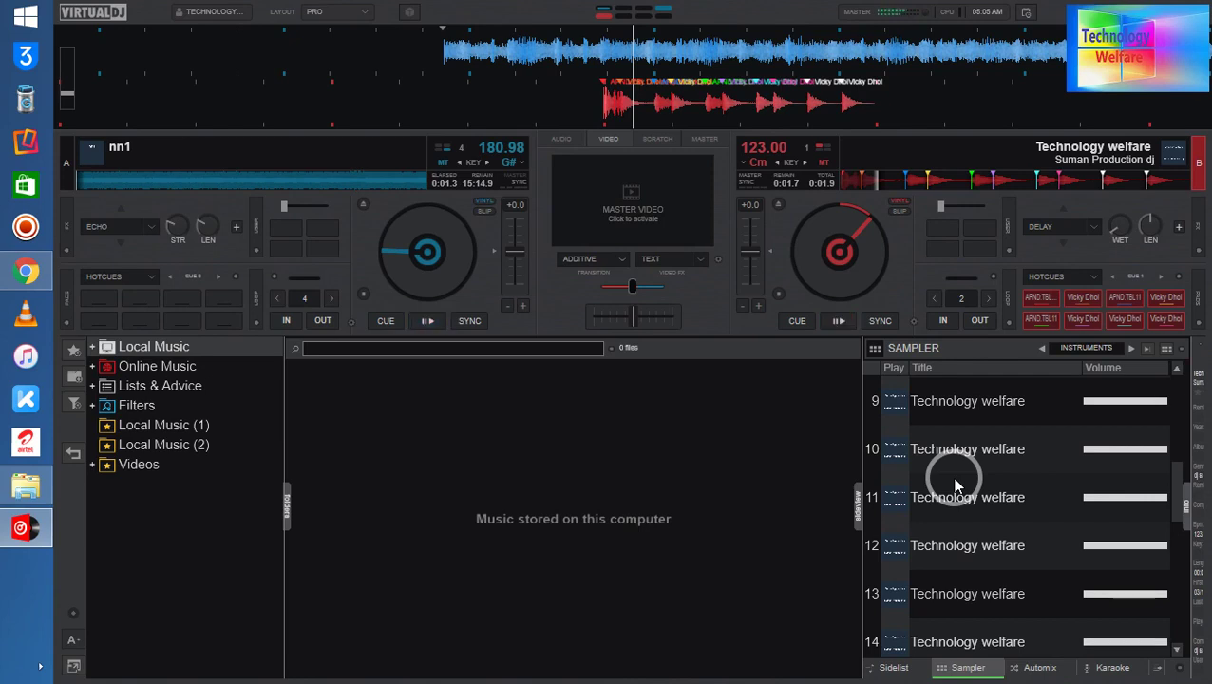
drag(1178, 492, 1170, 397)
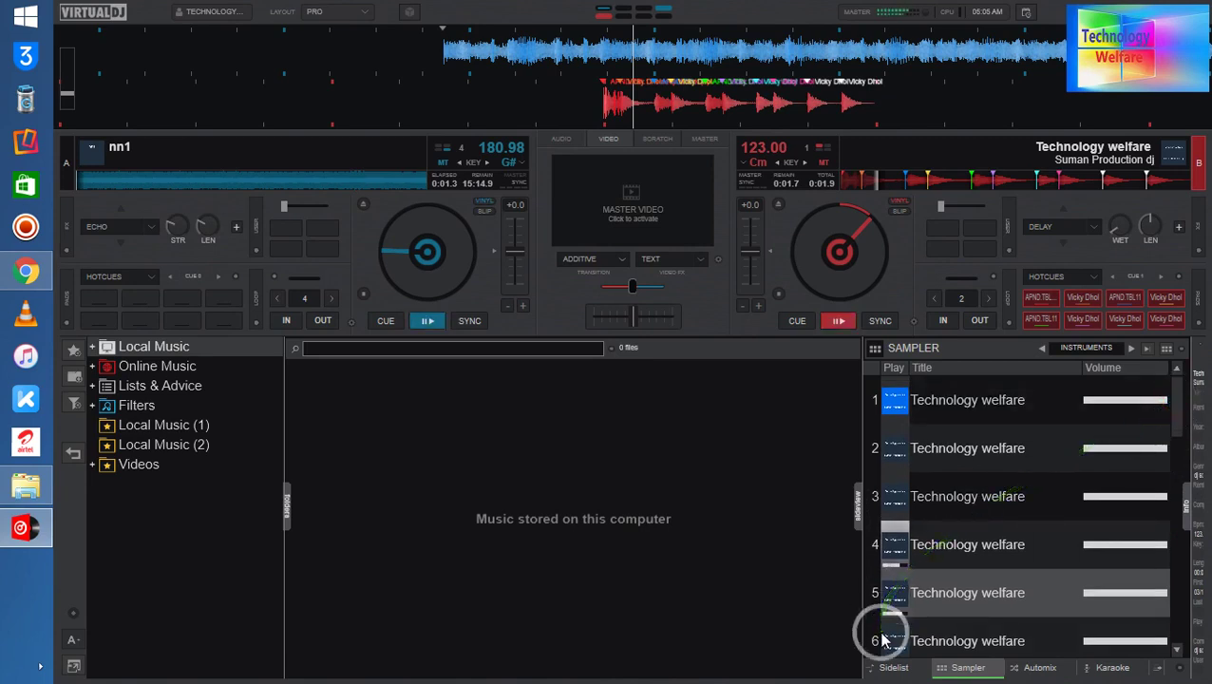